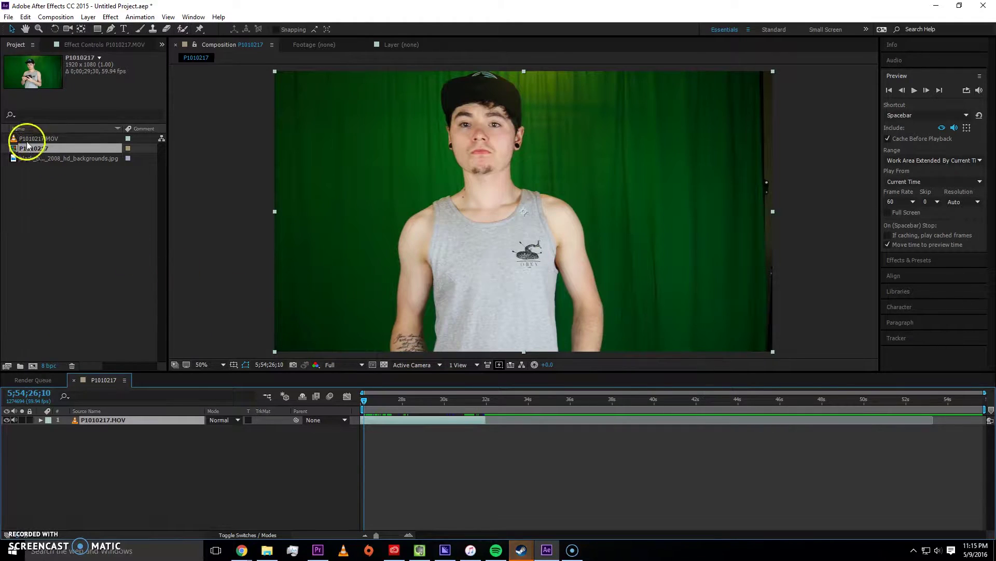
Clear the layer and project selections, leaving the P1010217.MOV footage layer selected
left_click(259, 353)
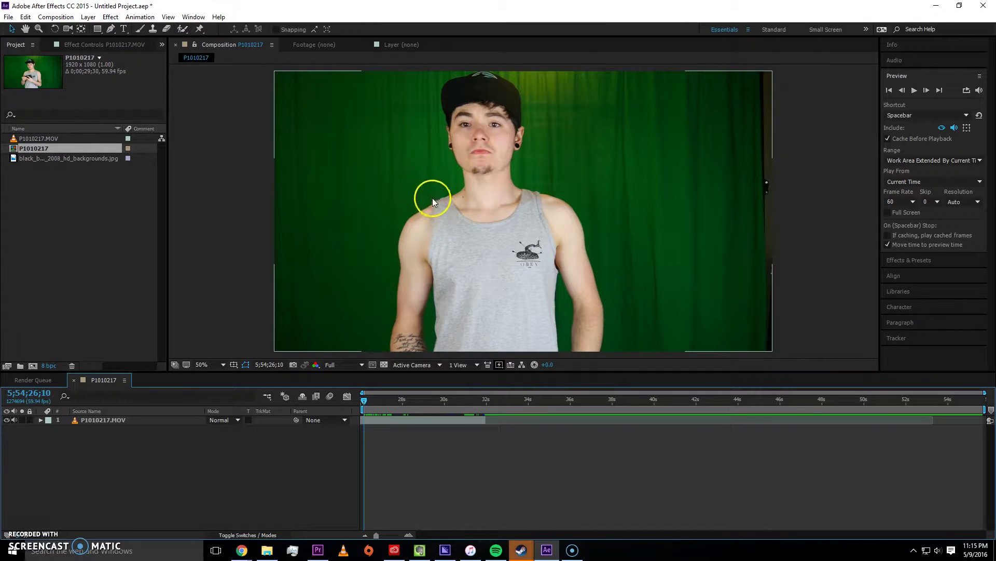
left_click(98, 231)
left_click(120, 423)
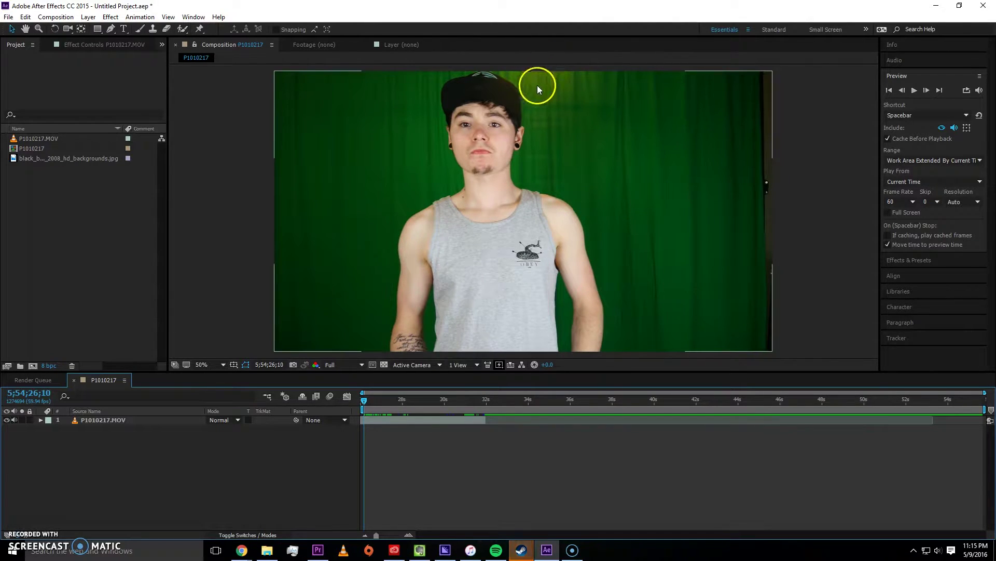
mouse_move(537, 90)
left_mouse_down()
mouse_move(549, 49)
mouse_move(529, 49)
left_mouse_up()
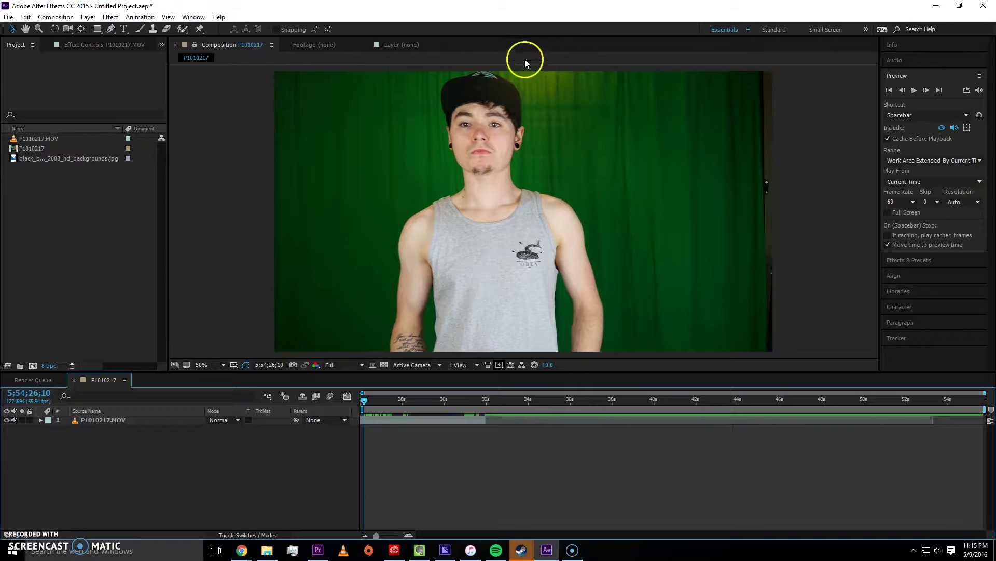
left_click(542, 74)
left_click(92, 421)
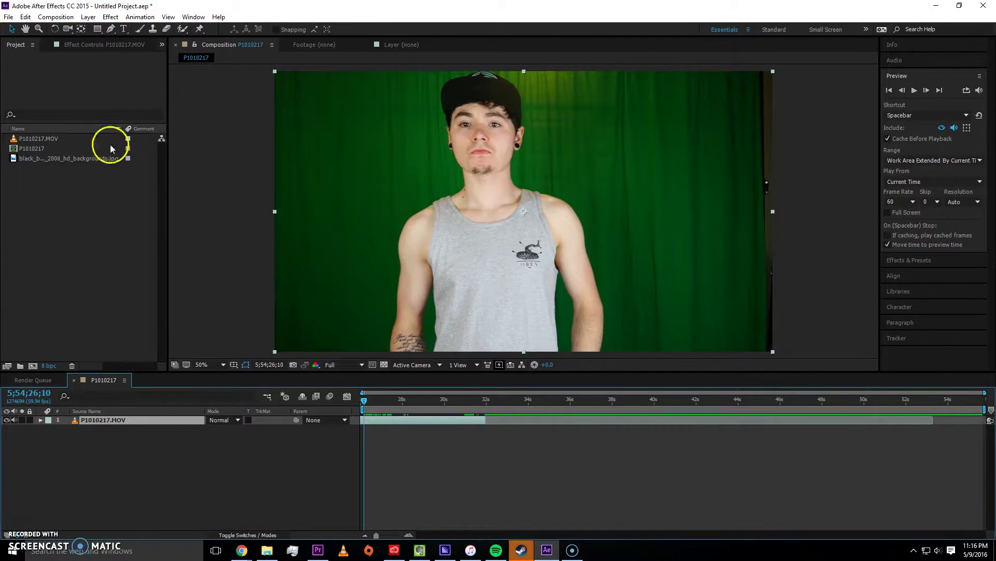
Add the backgrounds JPG as layer 2 below P1010217.MOV and reselect the footage layer
left_click(35, 147)
left_click_drag(39, 157, 79, 457)
left_click(73, 481)
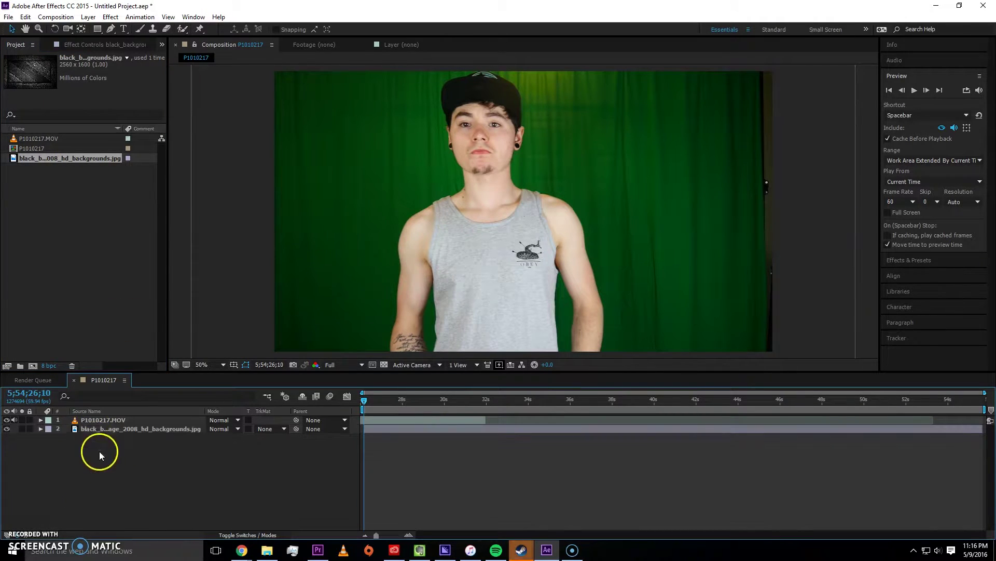
left_click_drag(115, 426, 111, 422)
left_click(48, 227)
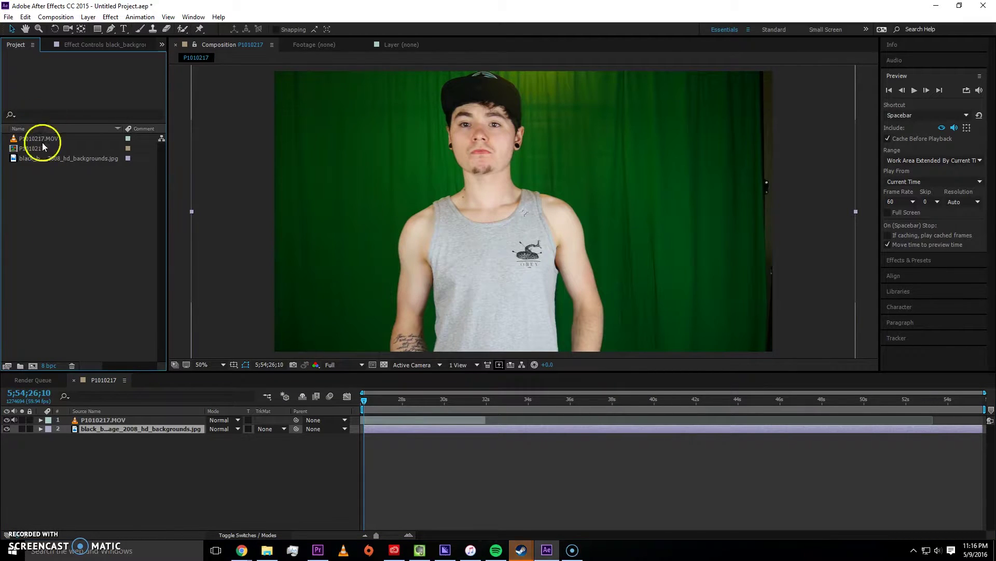
left_click(110, 420)
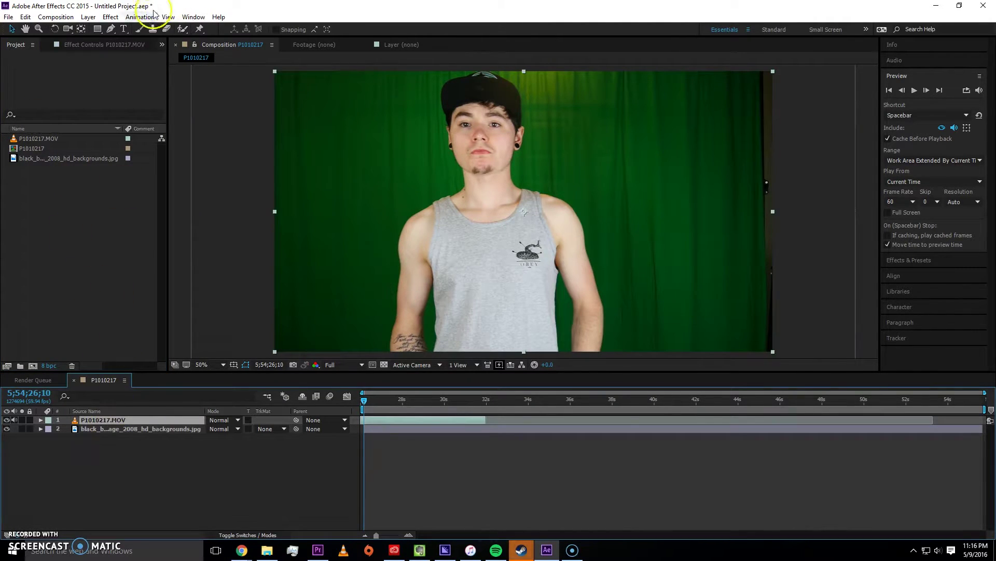
Apply Keylight (1.2) from Effect > Keying to P1010217.MOV
left_click(111, 16)
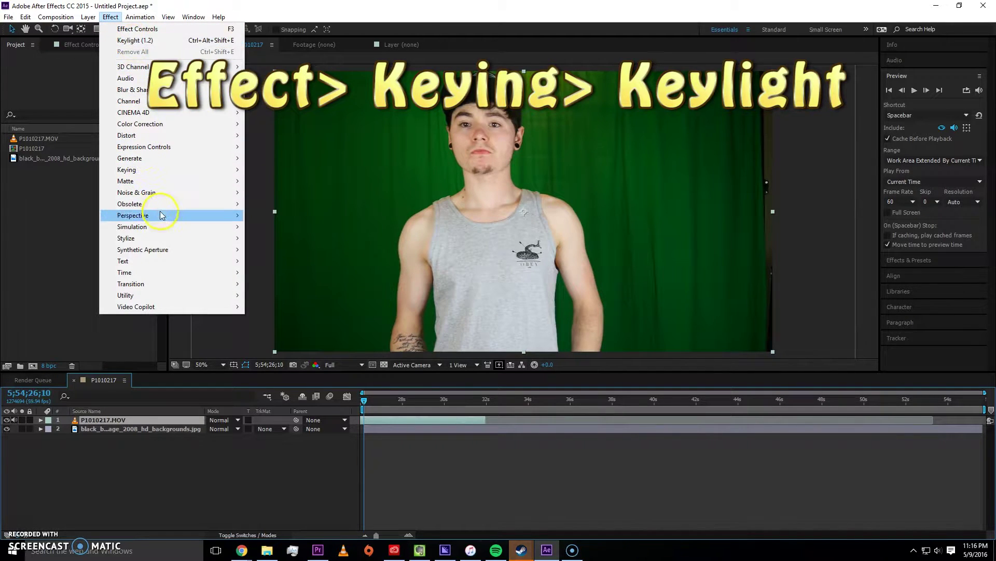
mouse_move(176, 169)
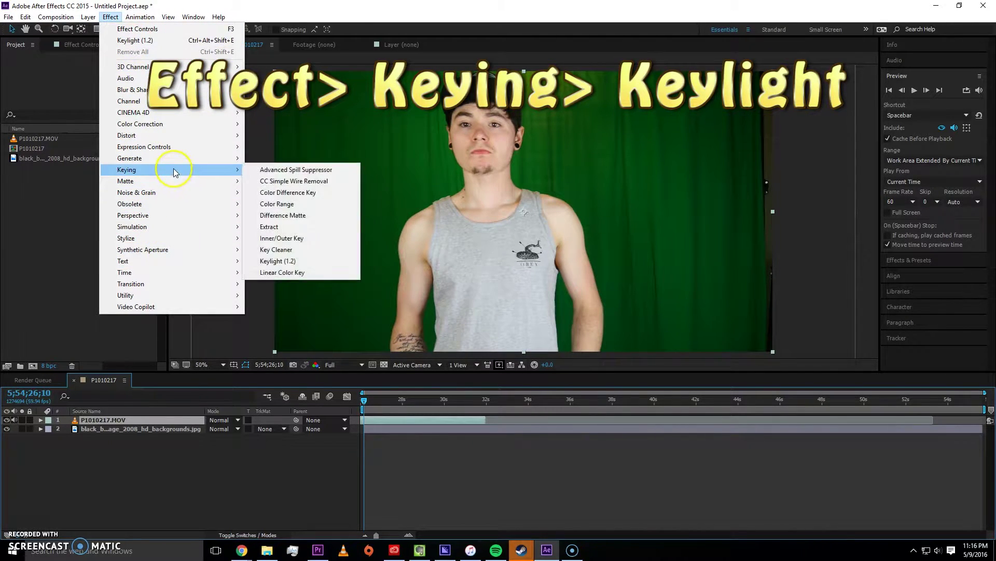
left_click(292, 262)
Sample the green background as Keylight's Screen Colour with the eyedropper
left_click(111, 132)
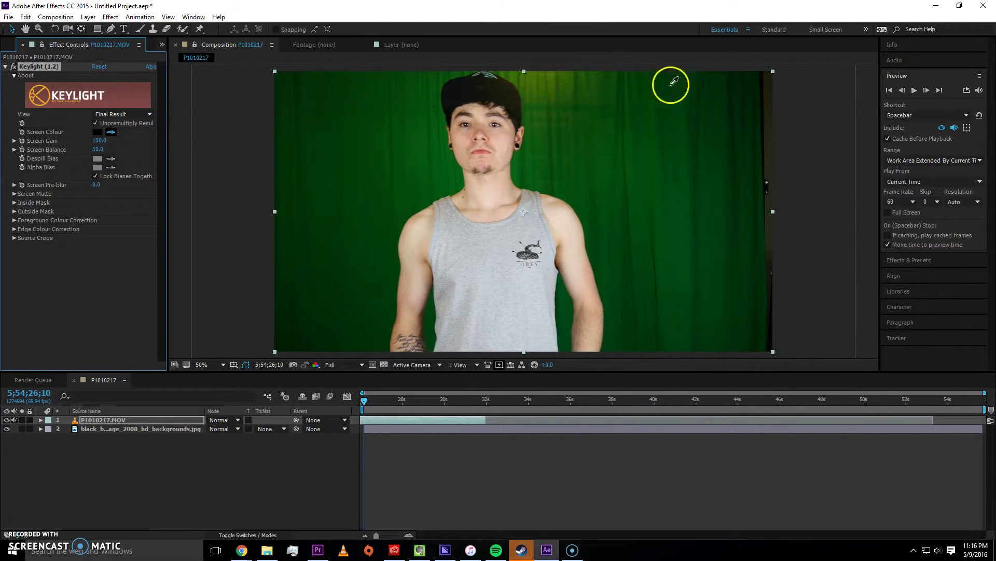
left_click(703, 151)
scroll(510, 247, "up", 2)
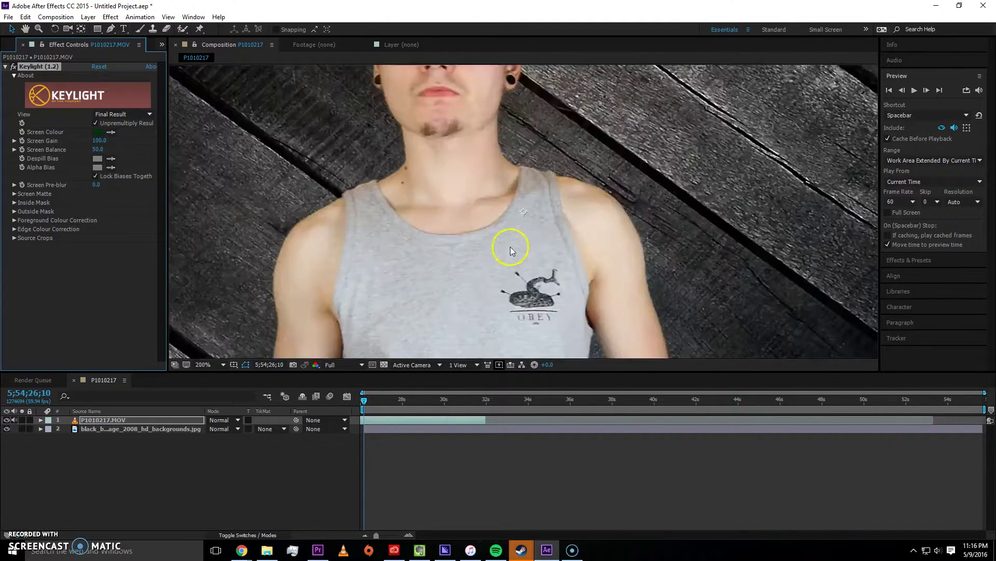
scroll(600, 211, "down", 2)
scroll(516, 195, "up", 2)
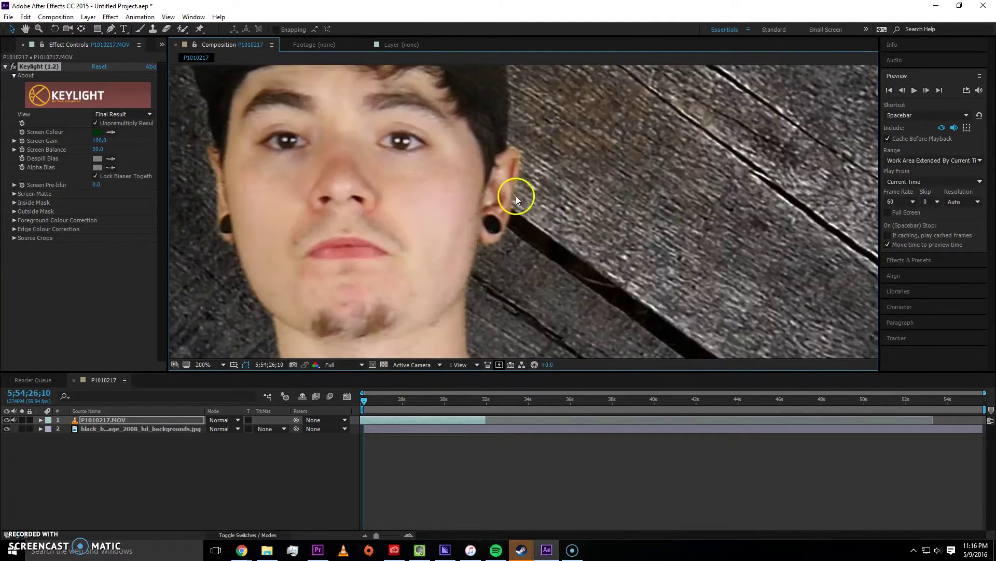
scroll(512, 169, "down", 2)
scroll(509, 169, "up", 2)
scroll(516, 165, "down", 6)
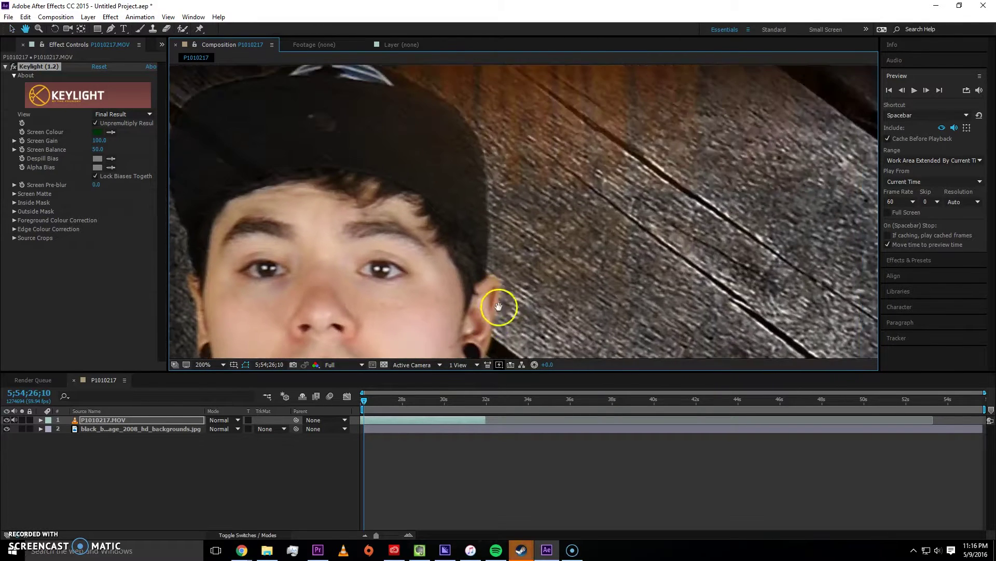
scroll(559, 210, "up", 4)
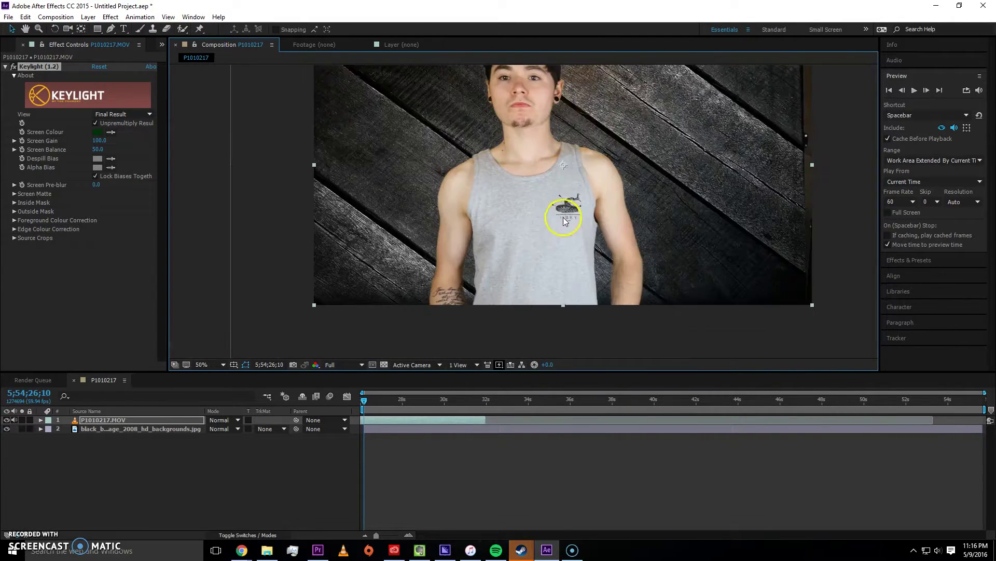
scroll(576, 251, "up", 1)
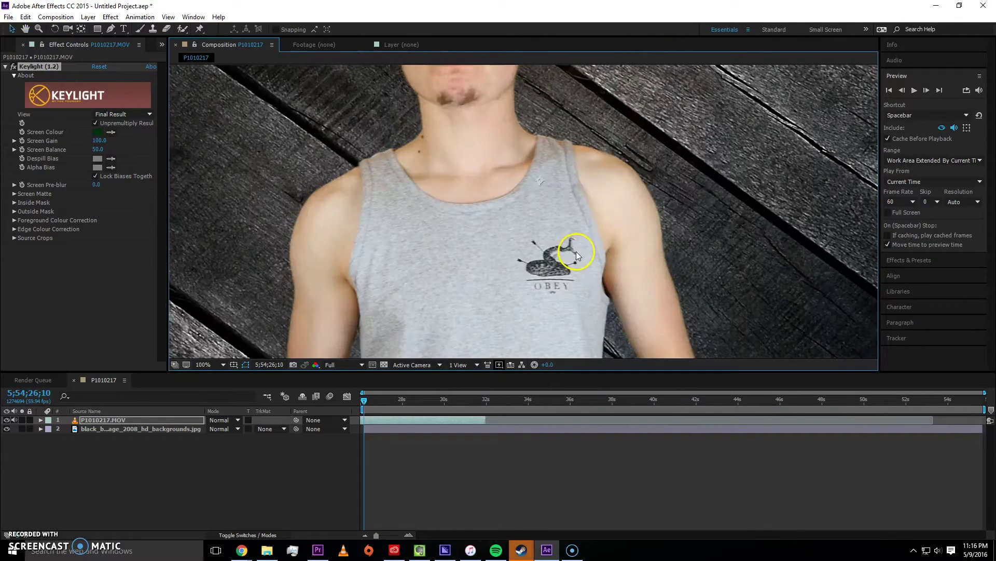
scroll(574, 252, "down", 2)
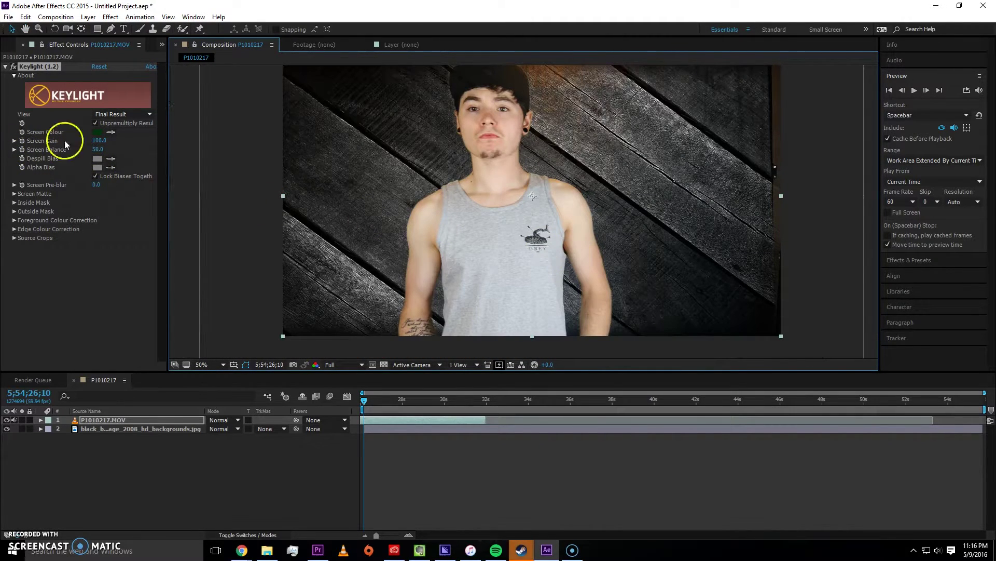
Switch Keylight's View from Final Result to Screen Matte and reposition the matte in the viewer
left_click(115, 114)
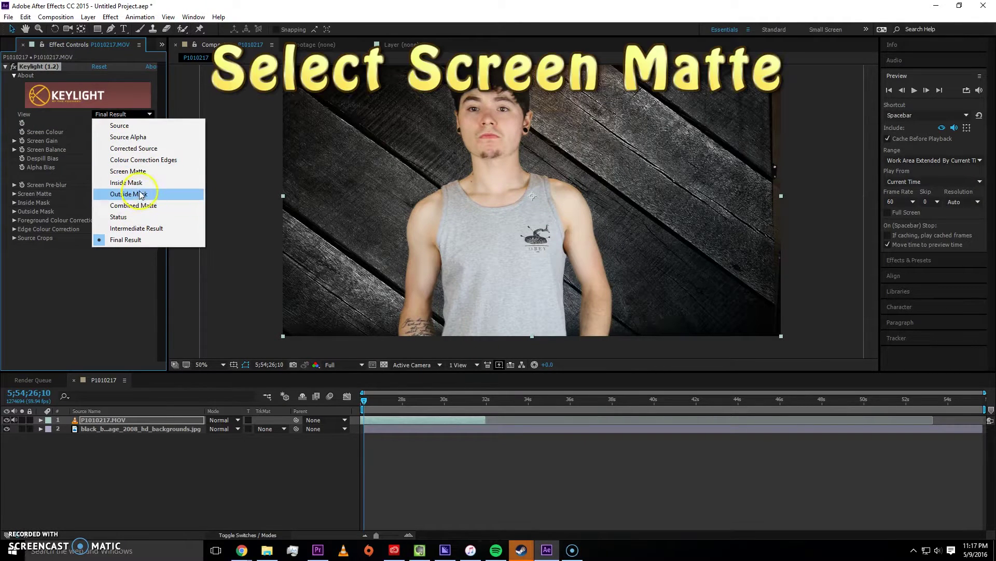
left_click(128, 170)
left_click_drag(558, 198, 529, 247)
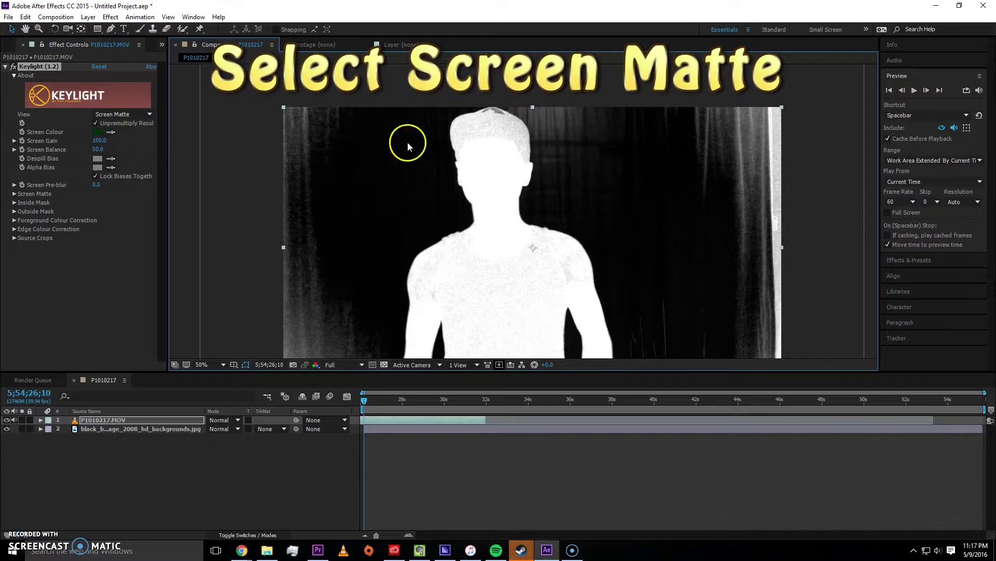
left_click_drag(525, 289, 540, 260)
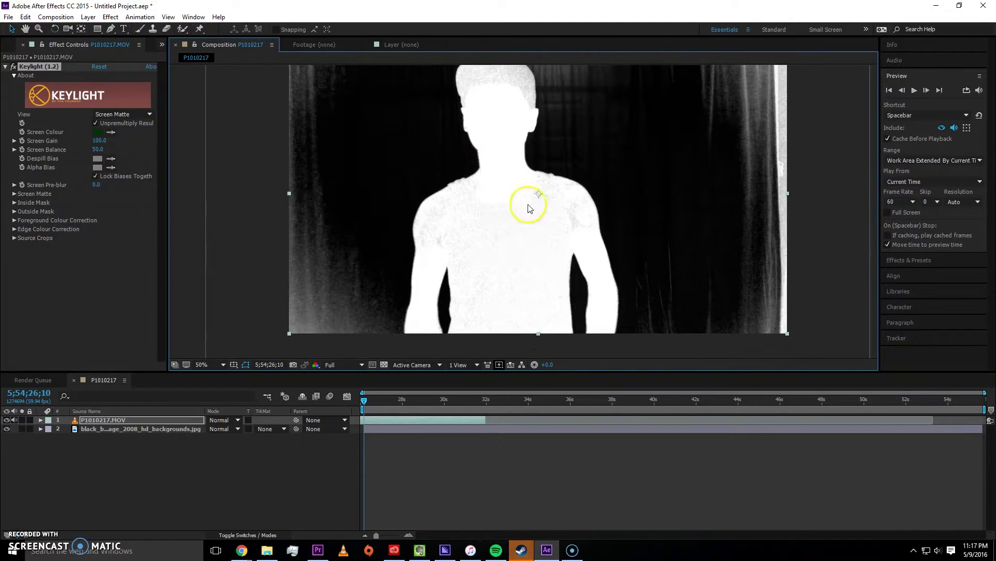
left_click_drag(394, 199, 387, 226)
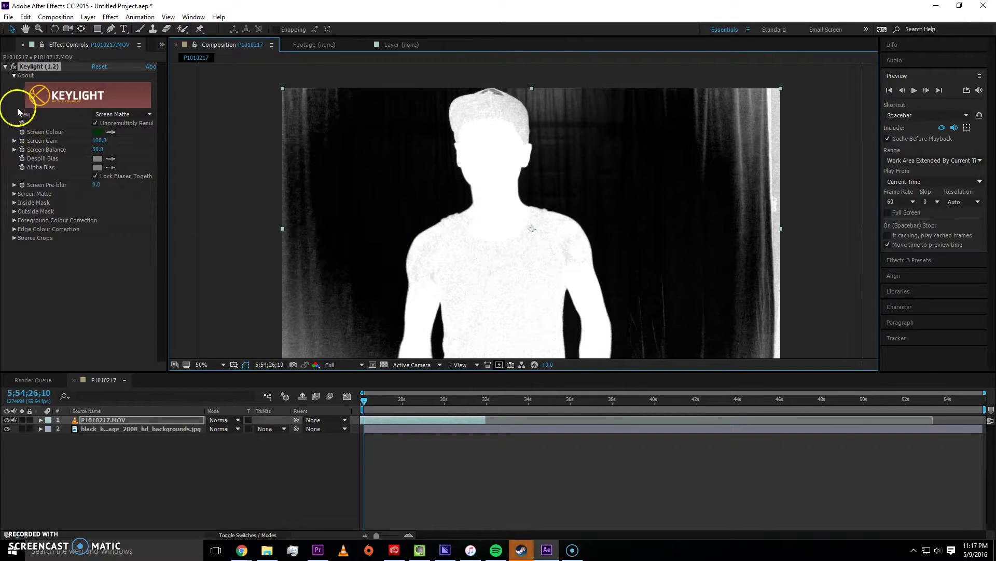
Under Screen Matte, set Clip Black to 37.6 and Clip White to 75.2
left_click(14, 194)
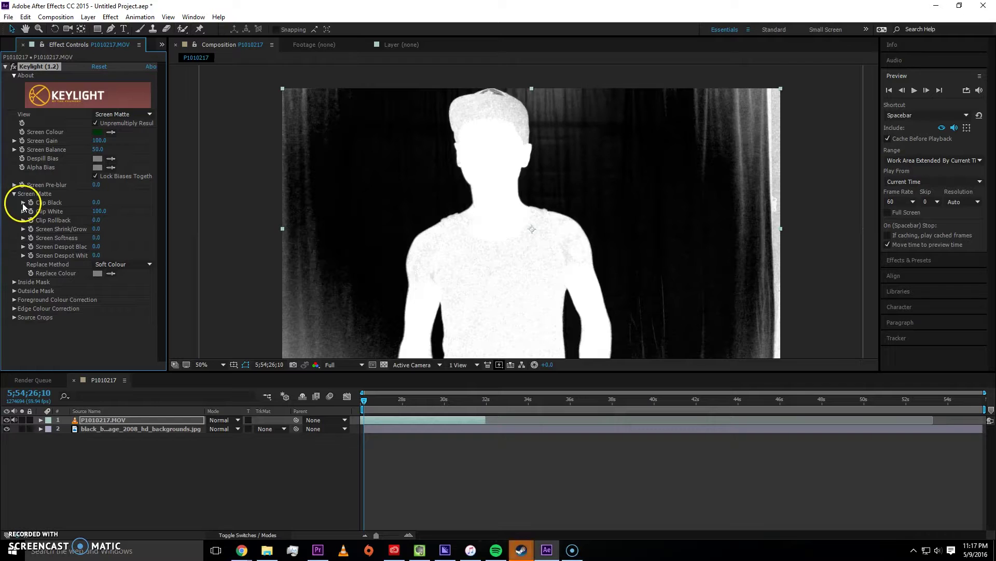
left_click(23, 203)
left_click(22, 225)
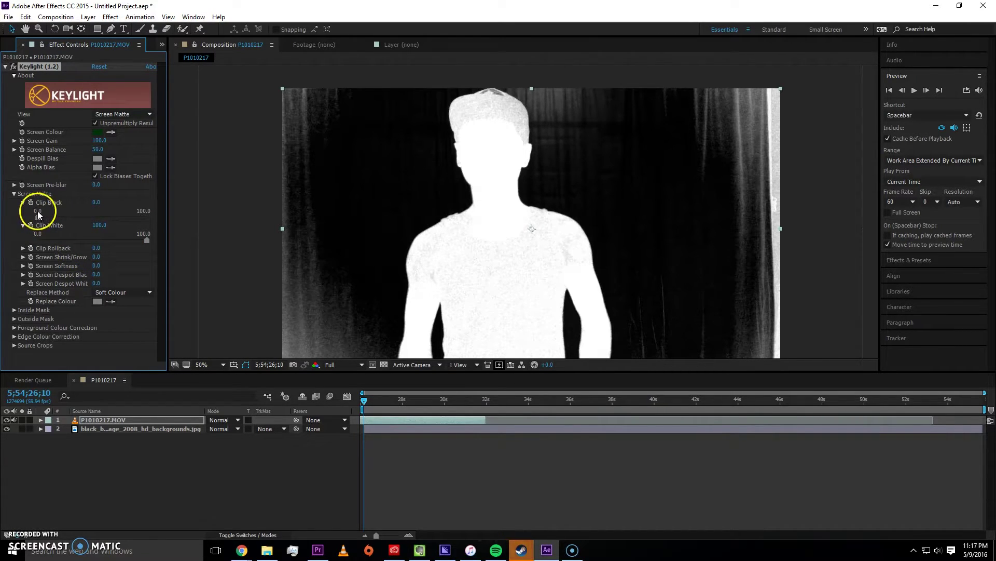
left_click_drag(36, 214, 77, 210)
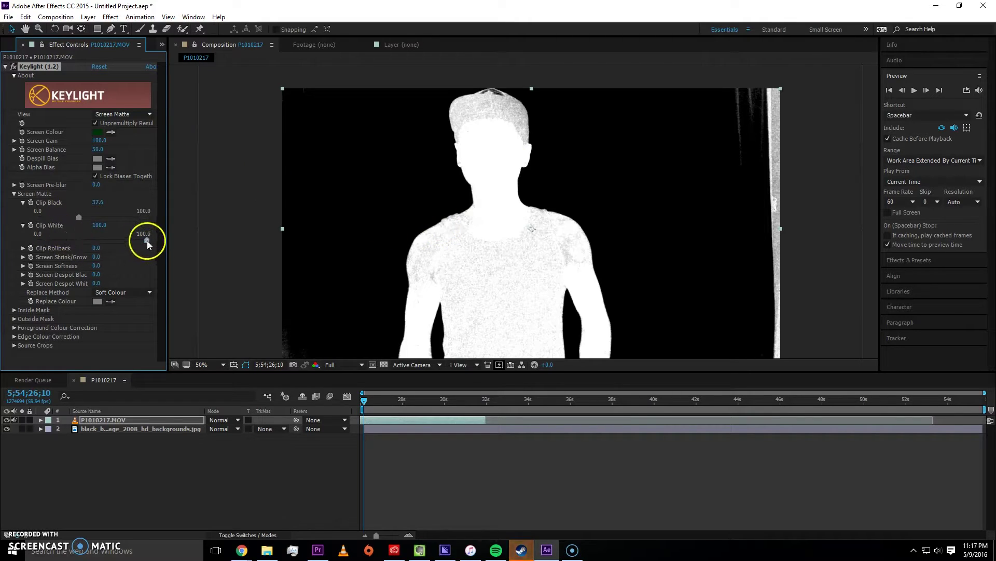
left_click_drag(148, 241, 120, 241)
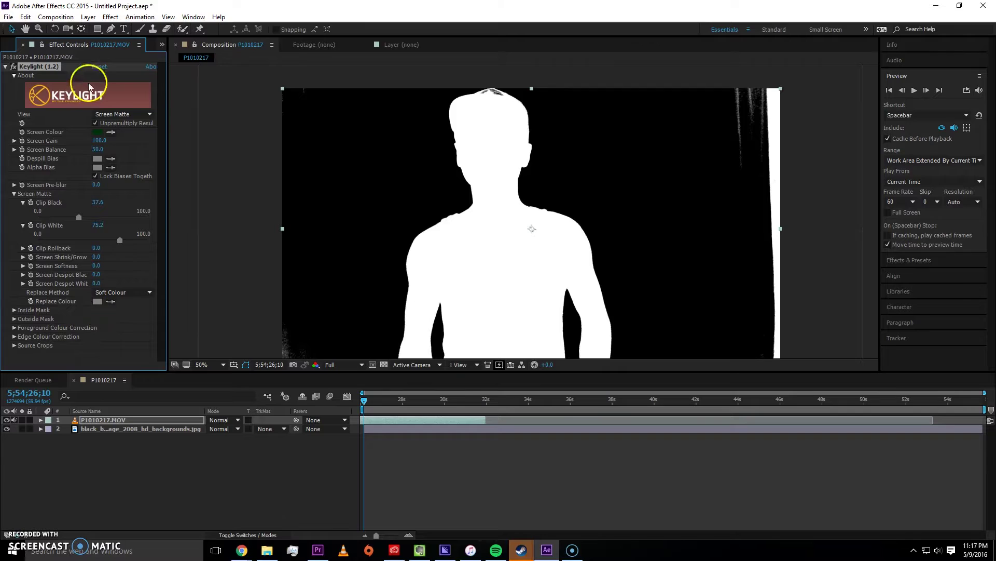
Return Keylight's View to Final Result and zoom in to inspect the arm and shirt edges
left_click(130, 115)
left_click(137, 239)
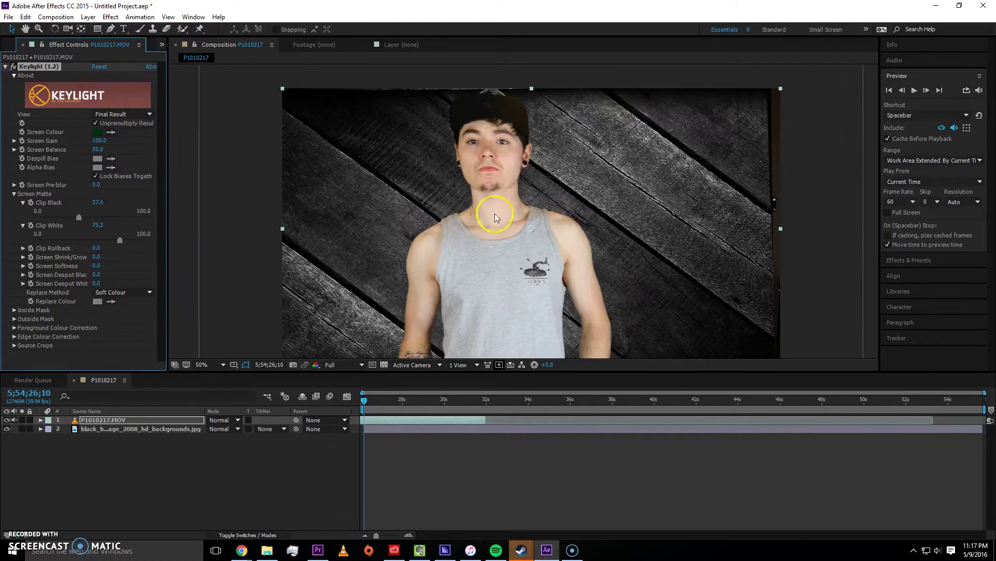
scroll(494, 217, "up", 4)
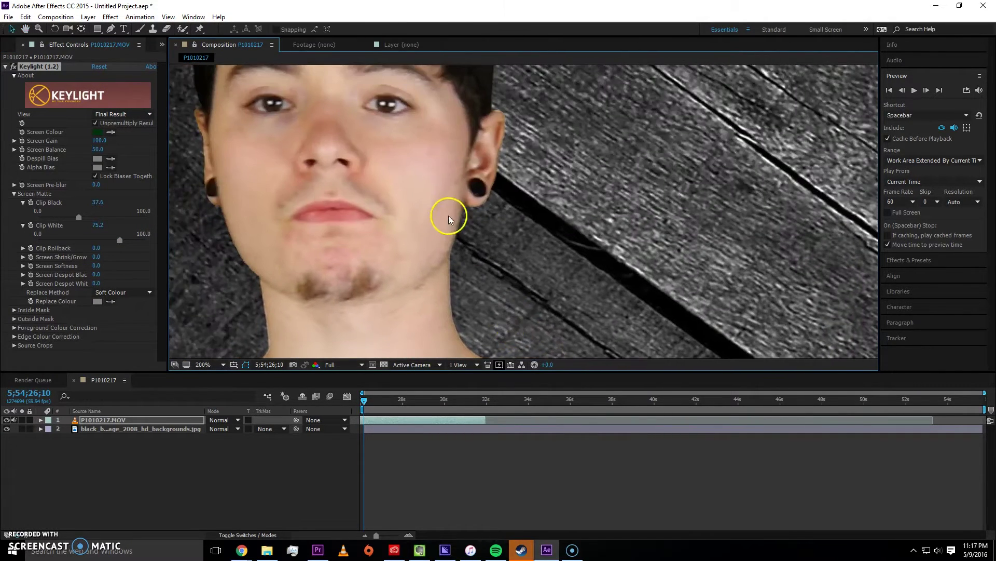
scroll(426, 260, "up", 3)
scroll(384, 195, "down", 2)
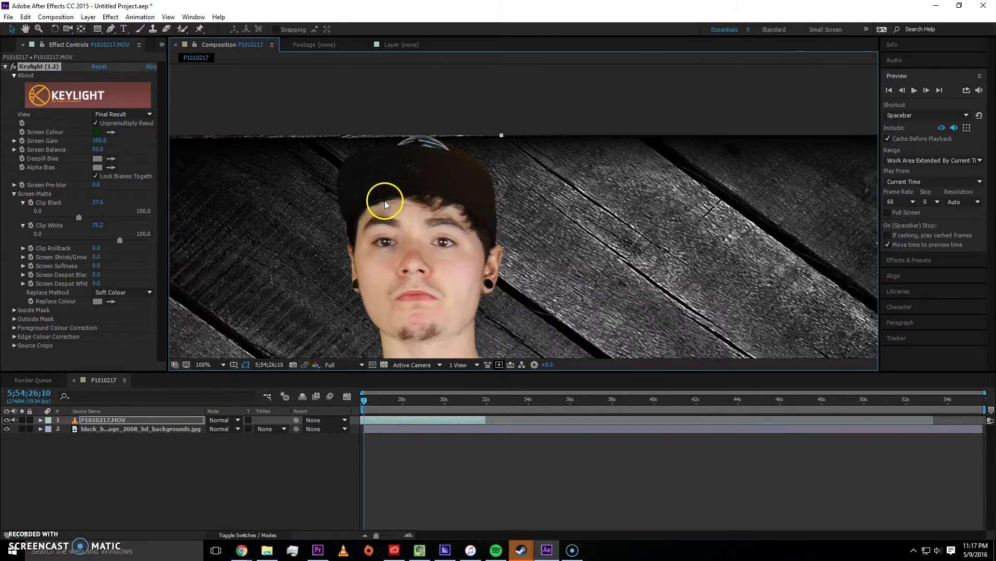
scroll(404, 227, "up", 2)
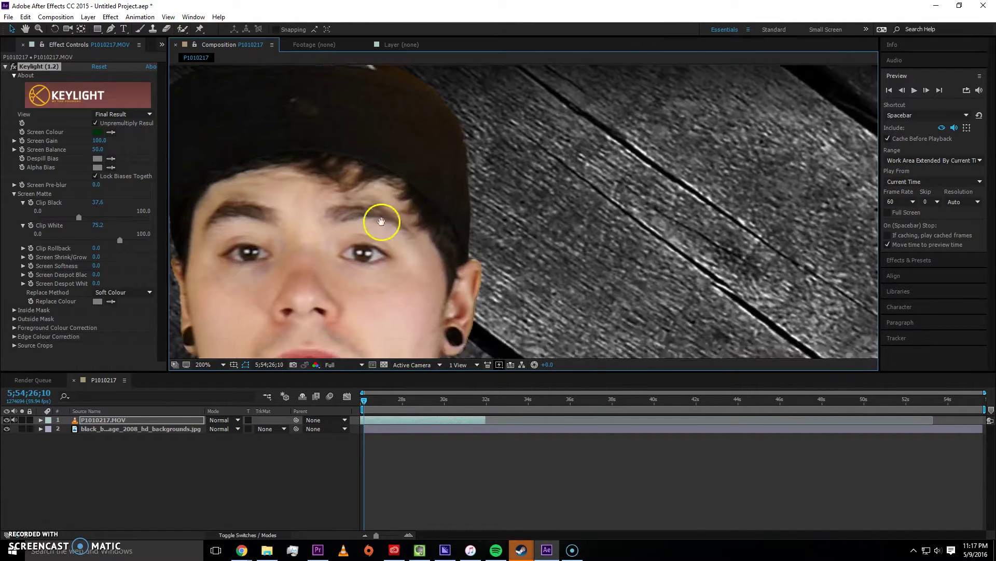
scroll(488, 275, "down", 4)
scroll(456, 299, "down", 2)
scroll(423, 239, "up", 3)
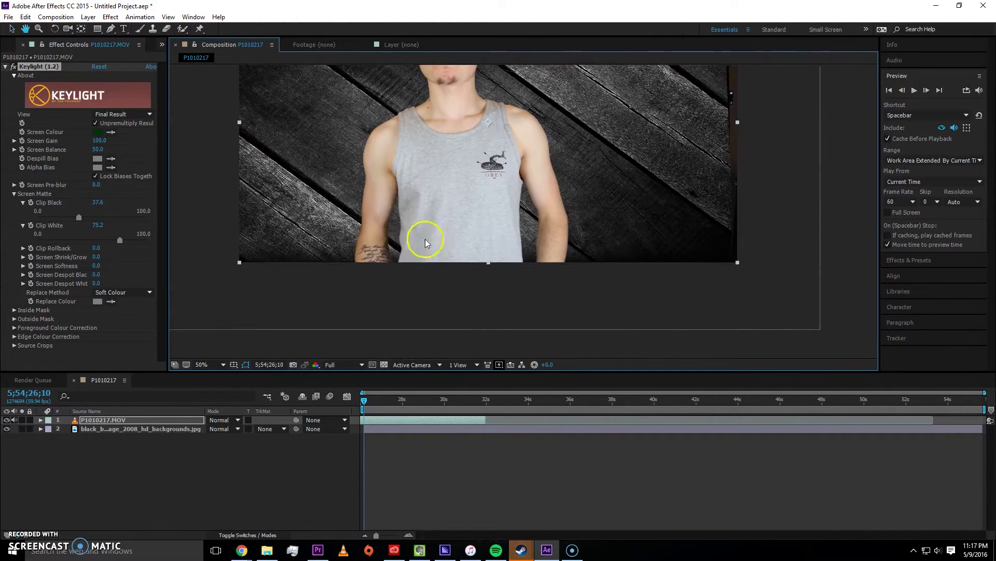
left_click_drag(471, 200, 329, 273)
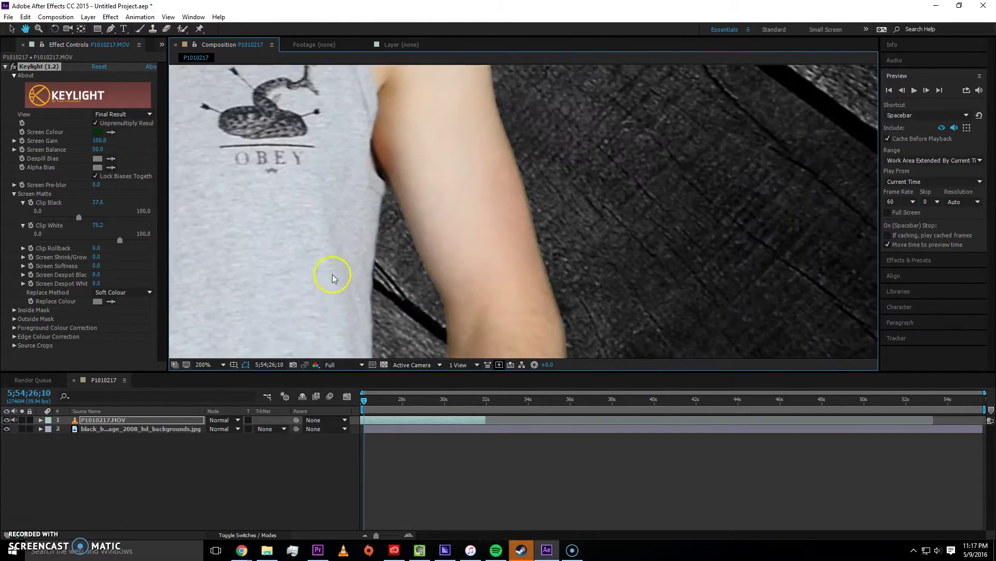
scroll(518, 222, "up", 2)
scroll(350, 201, "left", 3)
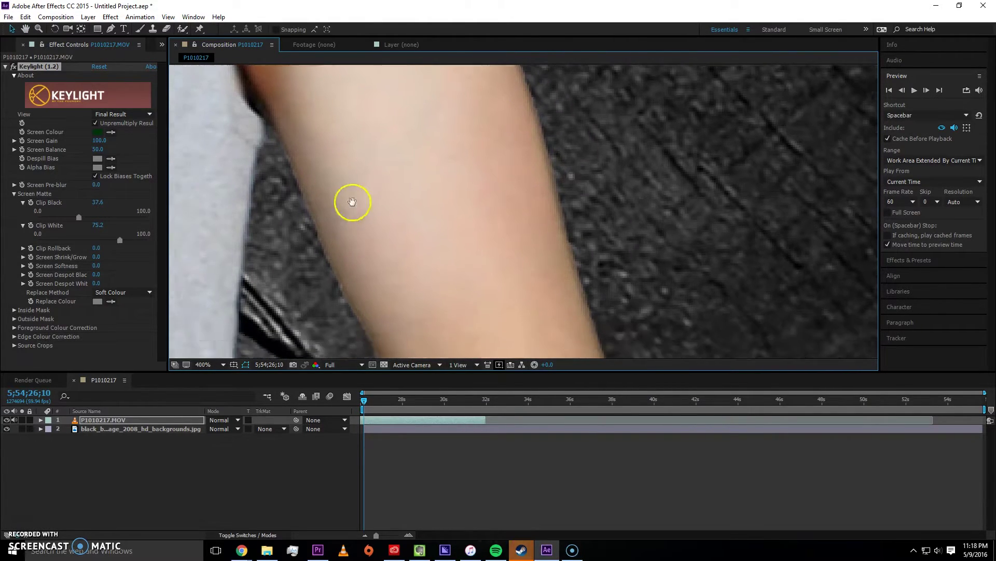
scroll(371, 229, "down", 2)
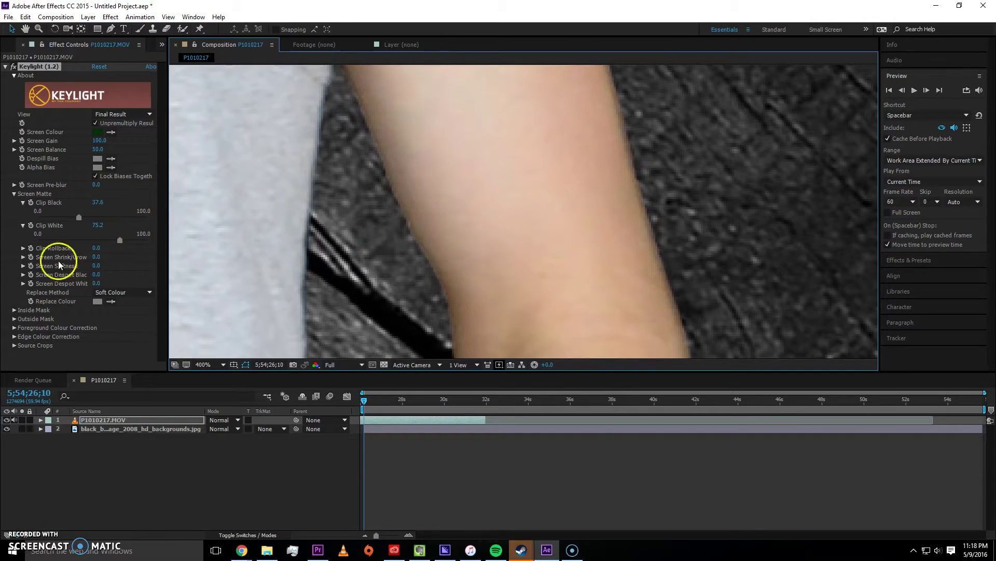
Set Keylight's Screen Shrink/Grow to -1.9 to shrink the matte inward
left_click(23, 249)
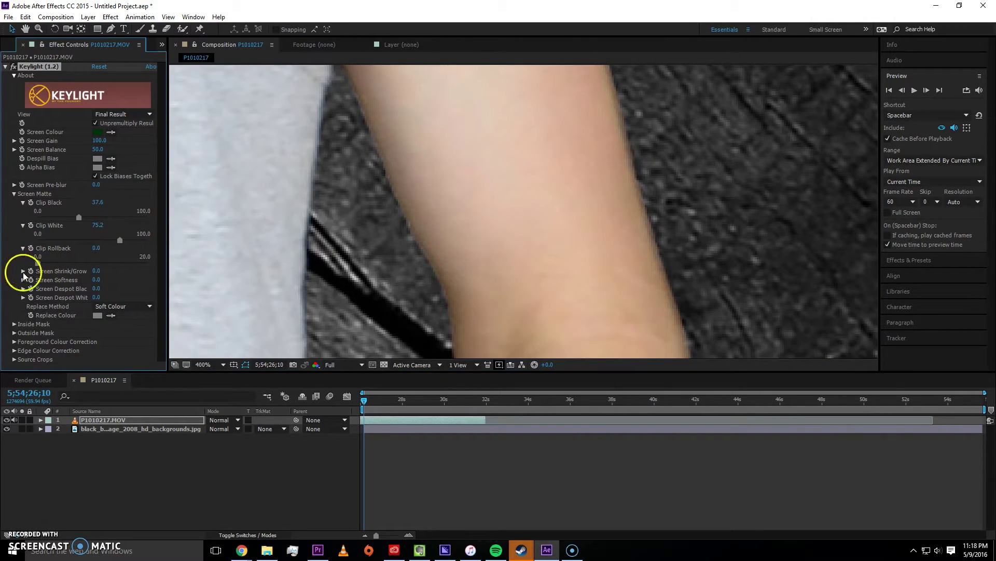
left_click(23, 271)
left_click_drag(91, 288, 85, 284)
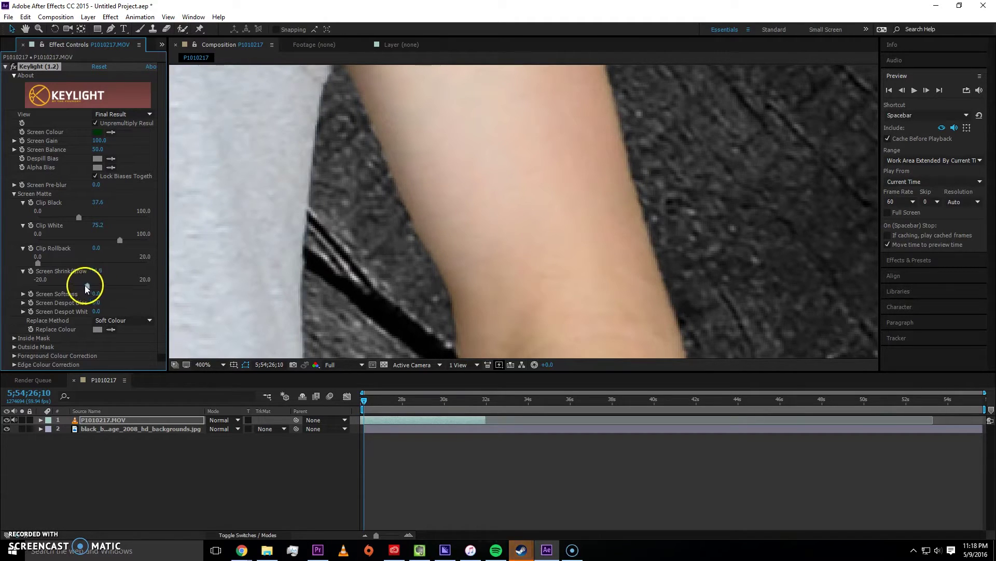
Set Screen Softness to about 2.1 to soften the matte edges
left_click(23, 294)
left_click(38, 308)
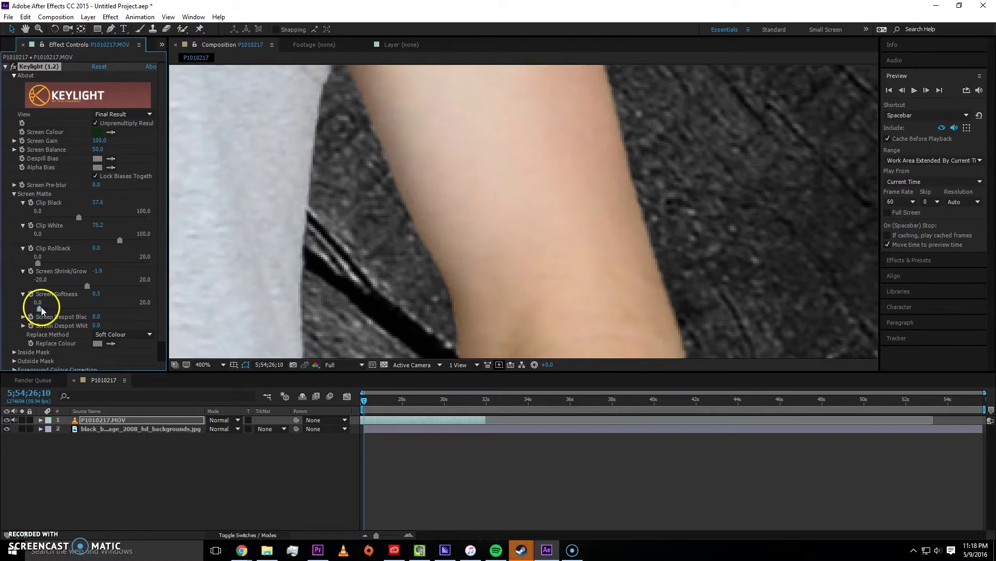
left_click(55, 308)
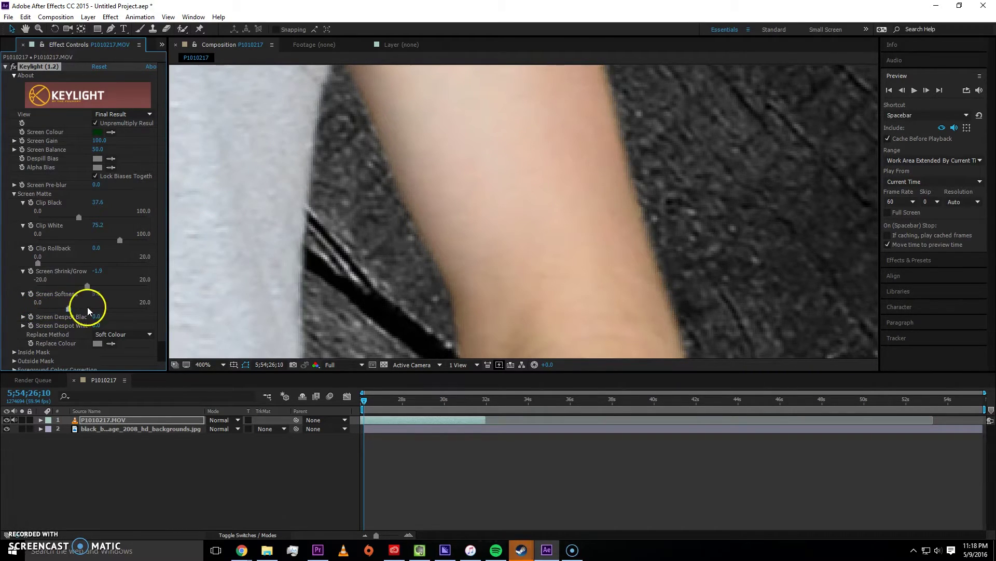
left_click(112, 308)
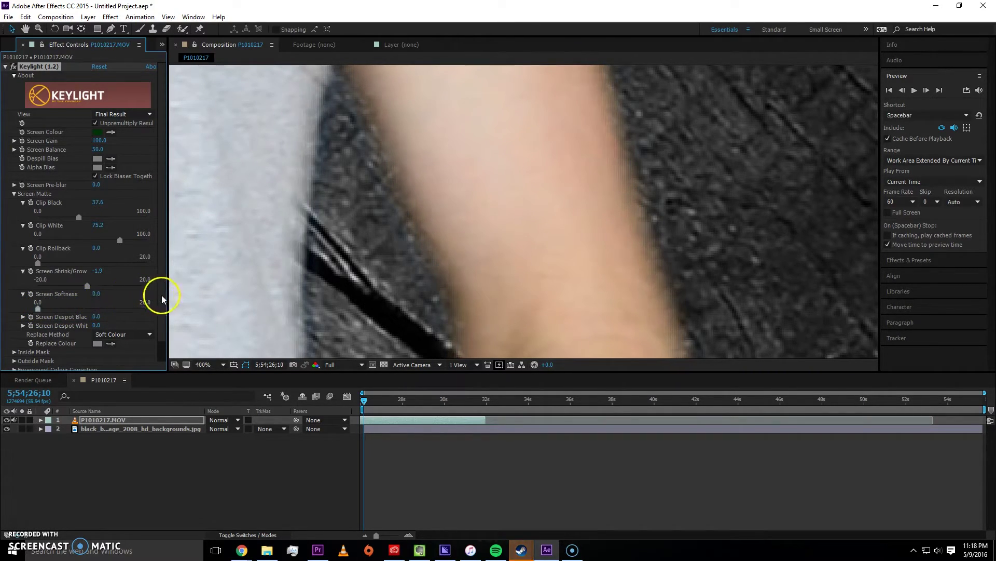
left_click(143, 308)
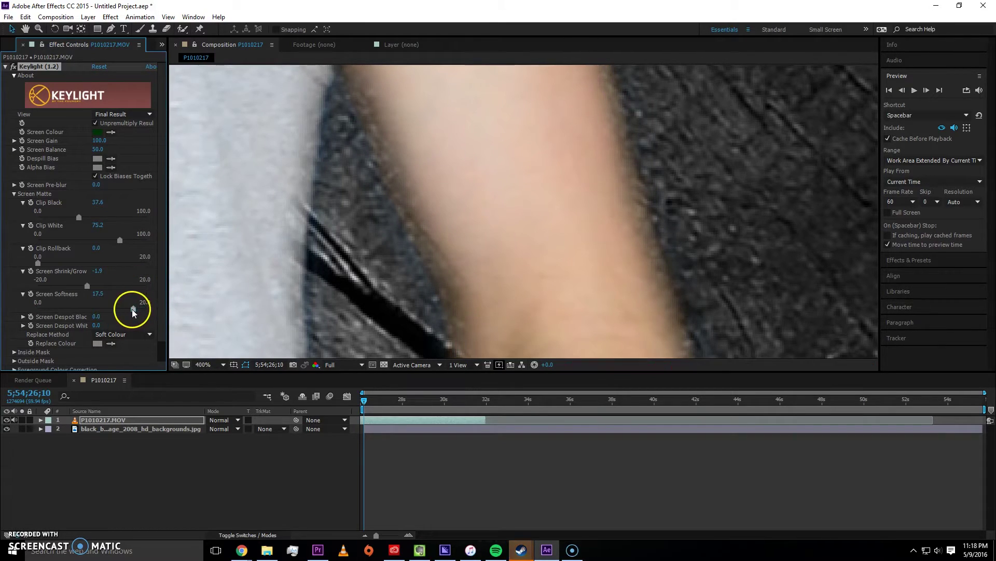
left_click_drag(89, 311, 50, 306)
scroll(334, 252, "down", 4)
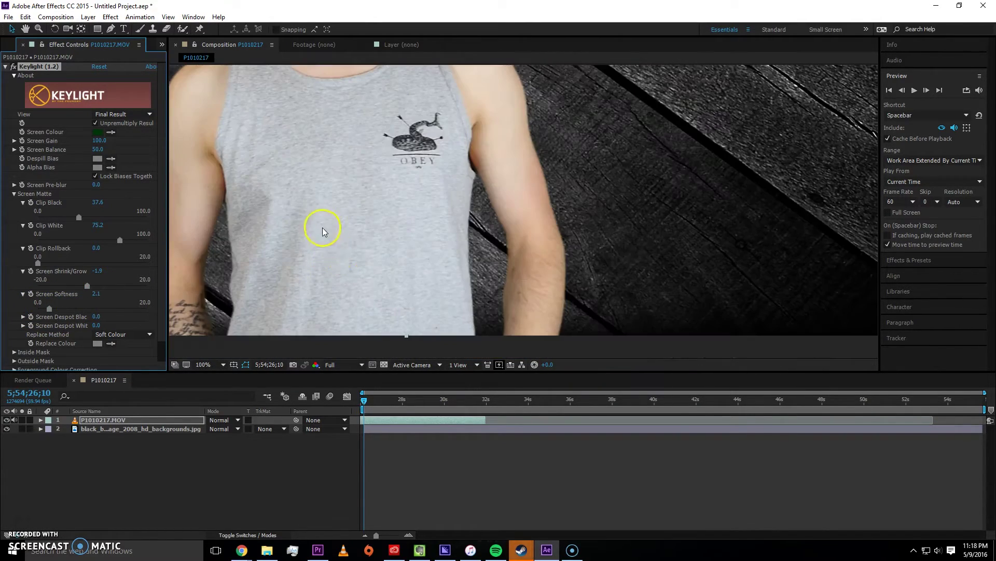
left_click_drag(325, 225, 460, 218)
scroll(327, 222, "up", 4)
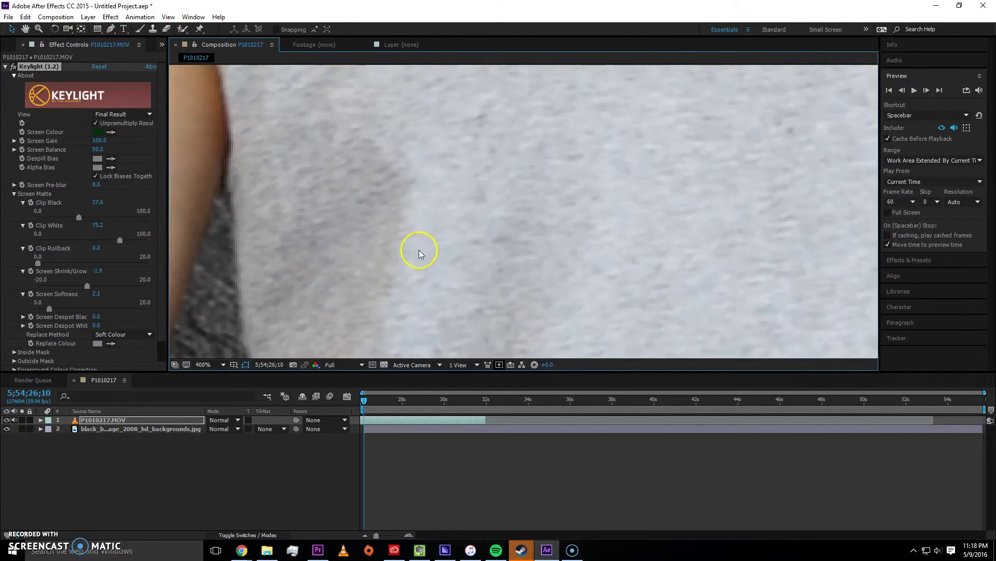
scroll(381, 223, "down", 4)
left_click_drag(429, 215, 322, 327)
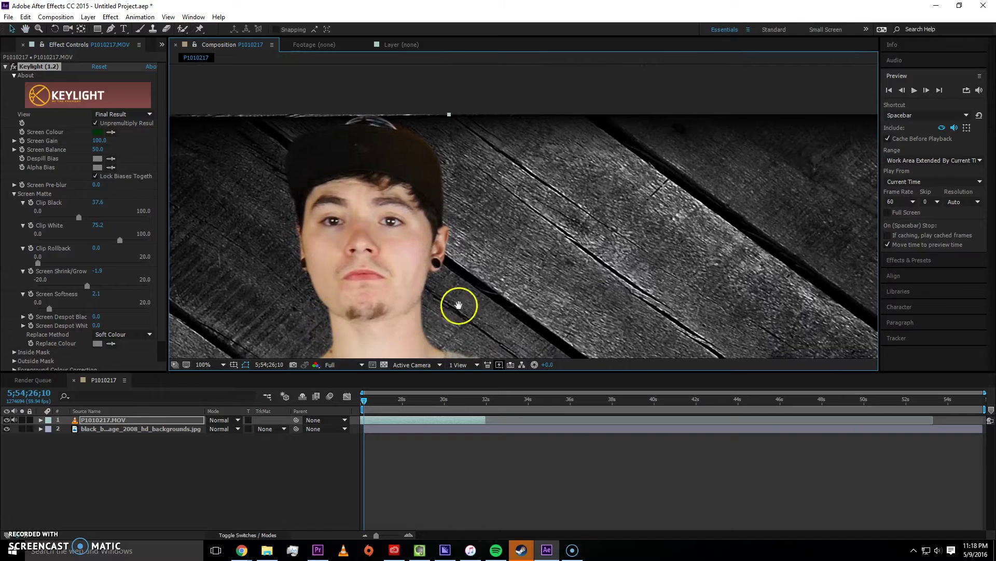
left_click_drag(456, 300, 410, 213)
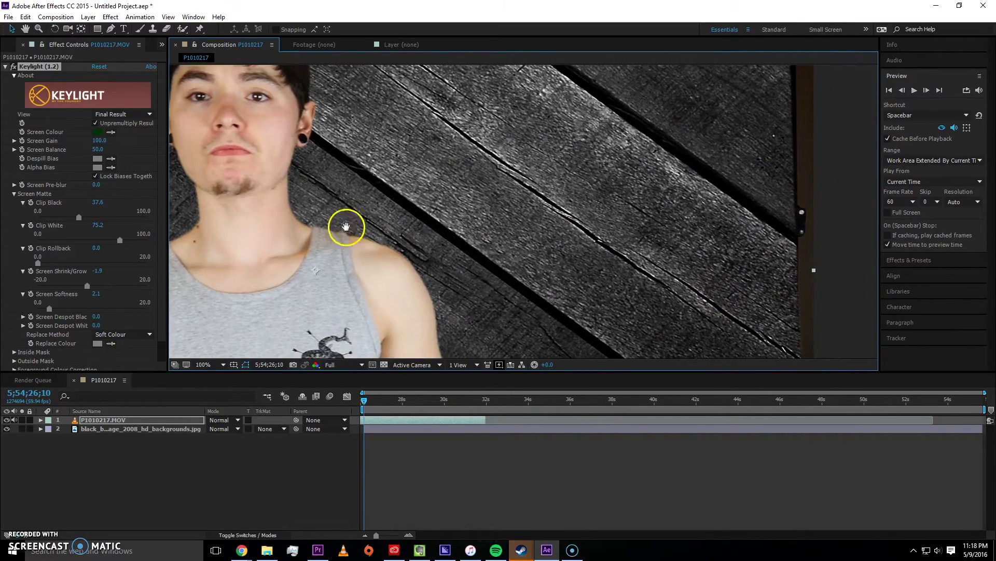
scroll(515, 221, "down", 4)
scroll(516, 224, "up", 2)
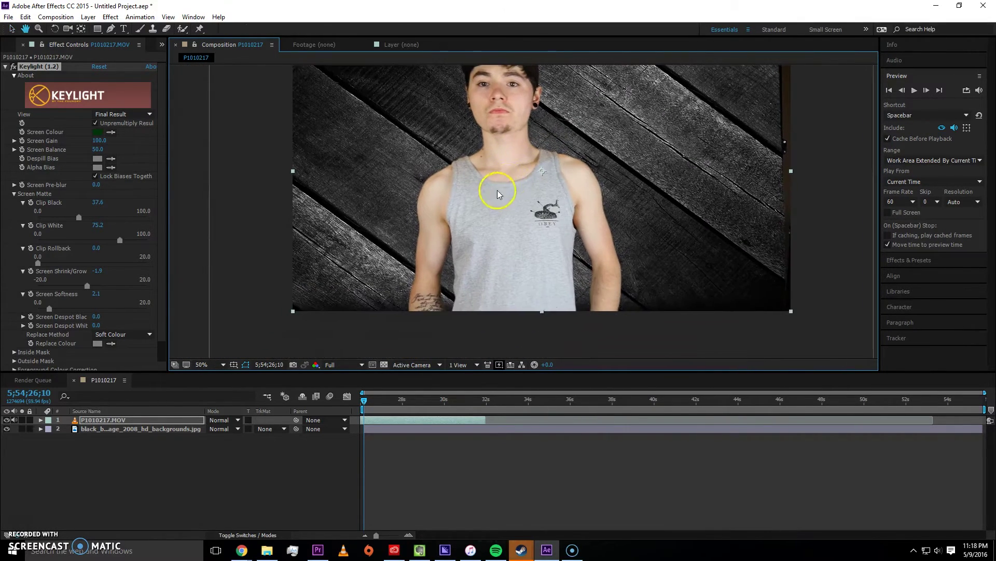
scroll(496, 233, "up", 2)
scroll(481, 242, "up", 1)
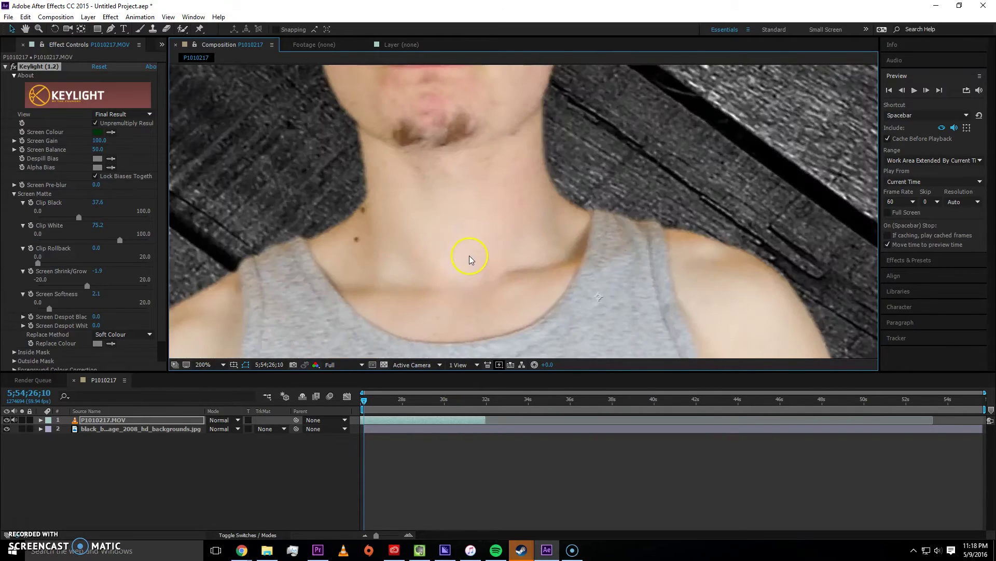
scroll(469, 249, "down", 3)
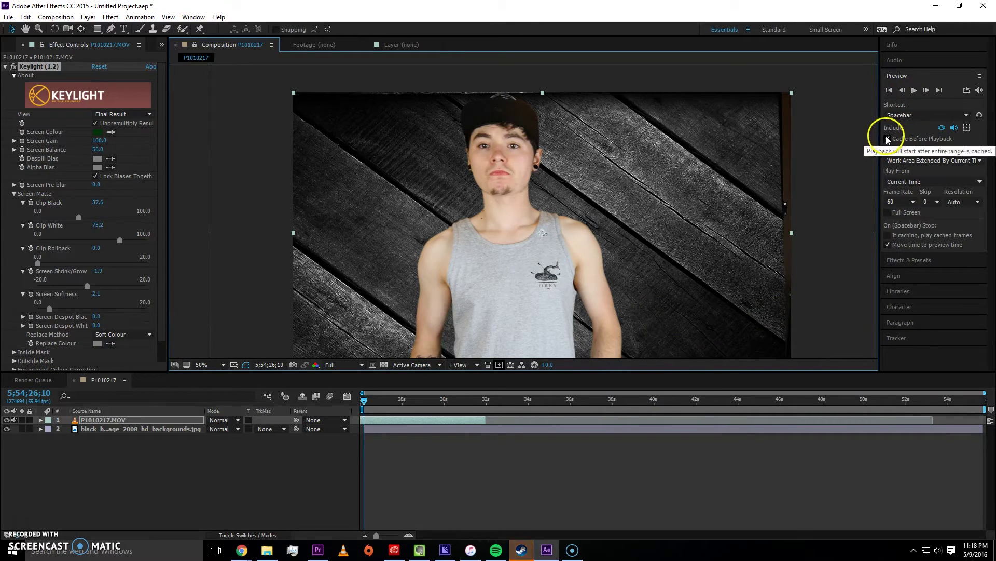
Preview the keyed clip, checking the neck and shoulder edges, and stop at 5;54;30;44
left_click(912, 91)
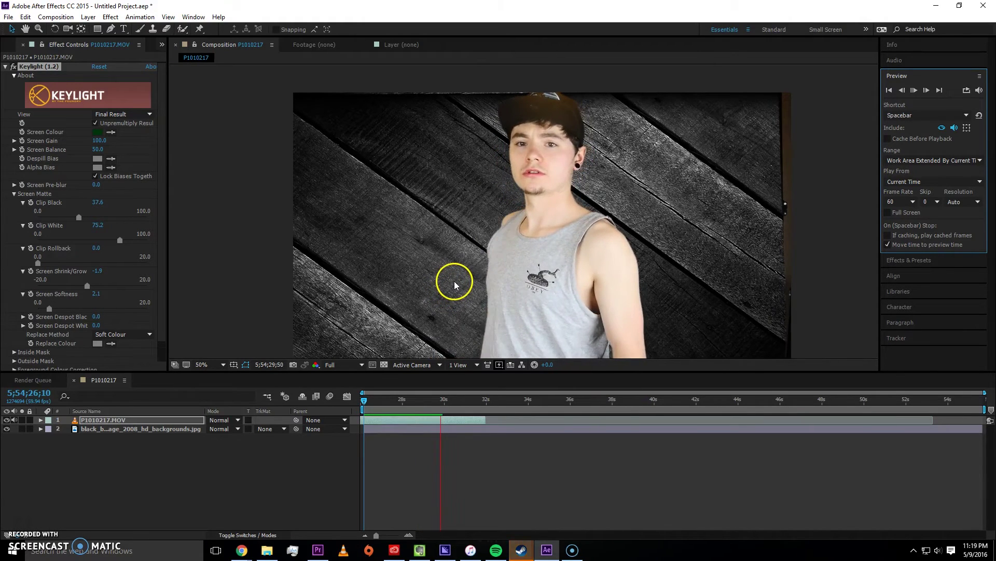
scroll(567, 222, "up", 4)
key("h")
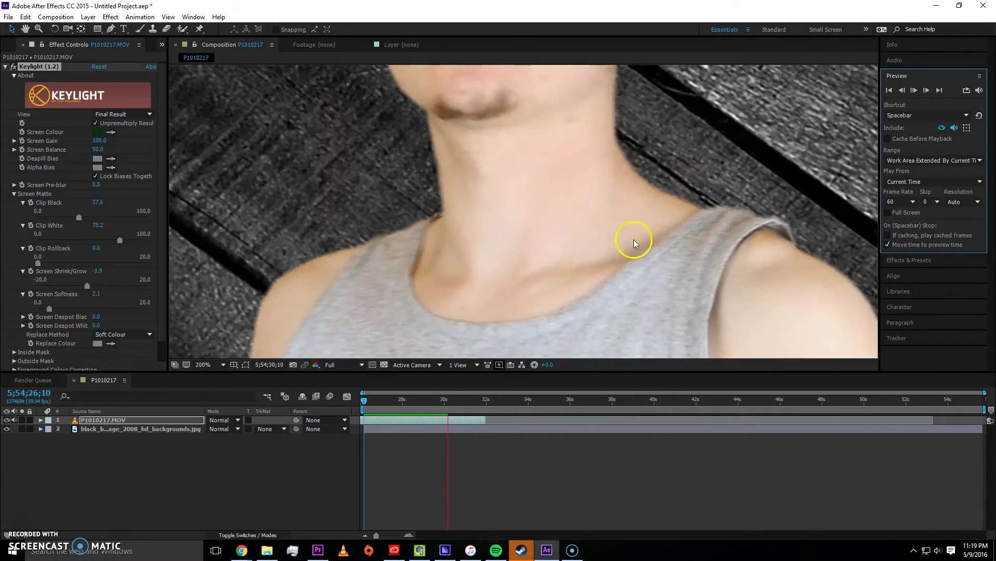
left_click_drag(634, 239, 541, 195)
scroll(493, 201, "down", 4)
left_click(913, 91)
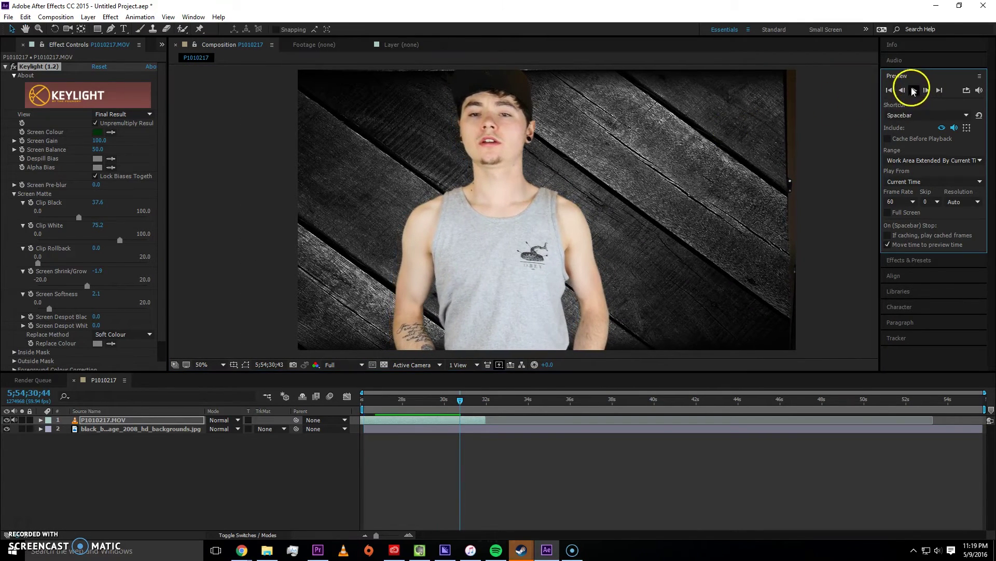